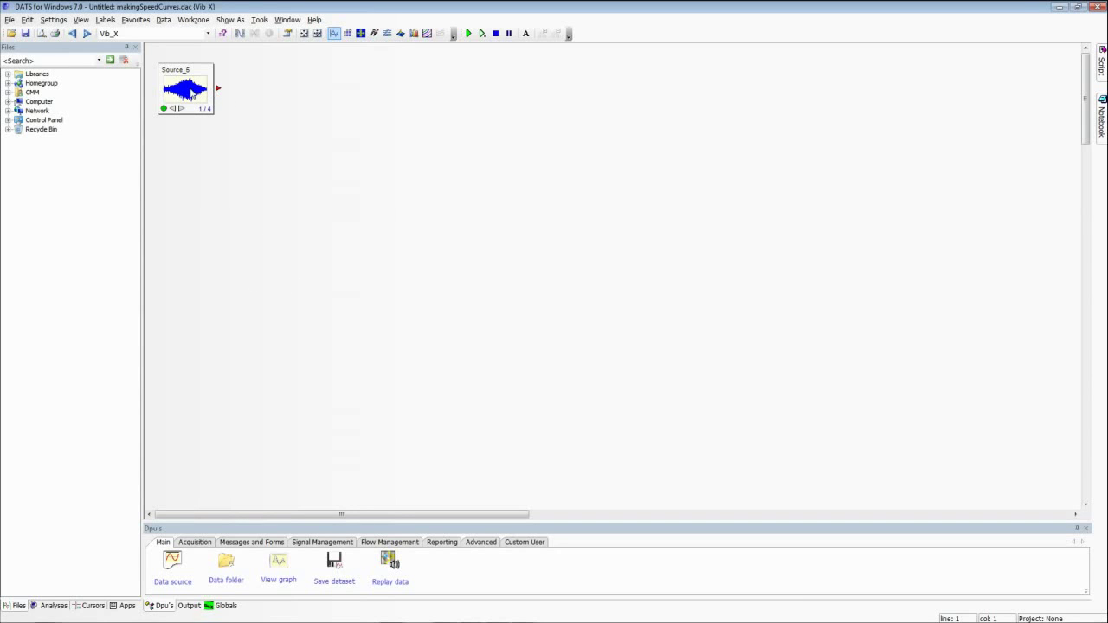
- Preview the Vib_X waveform from Source_6, then show Rotating Machinery > Time Sampled Analysis
double_click(194, 99)
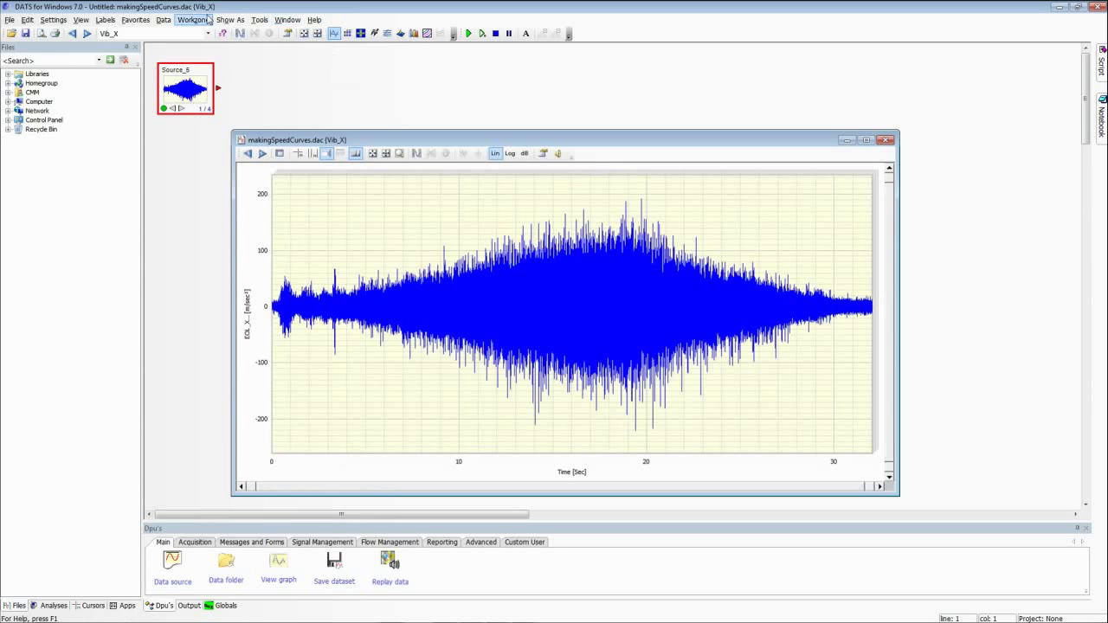
click(207, 33)
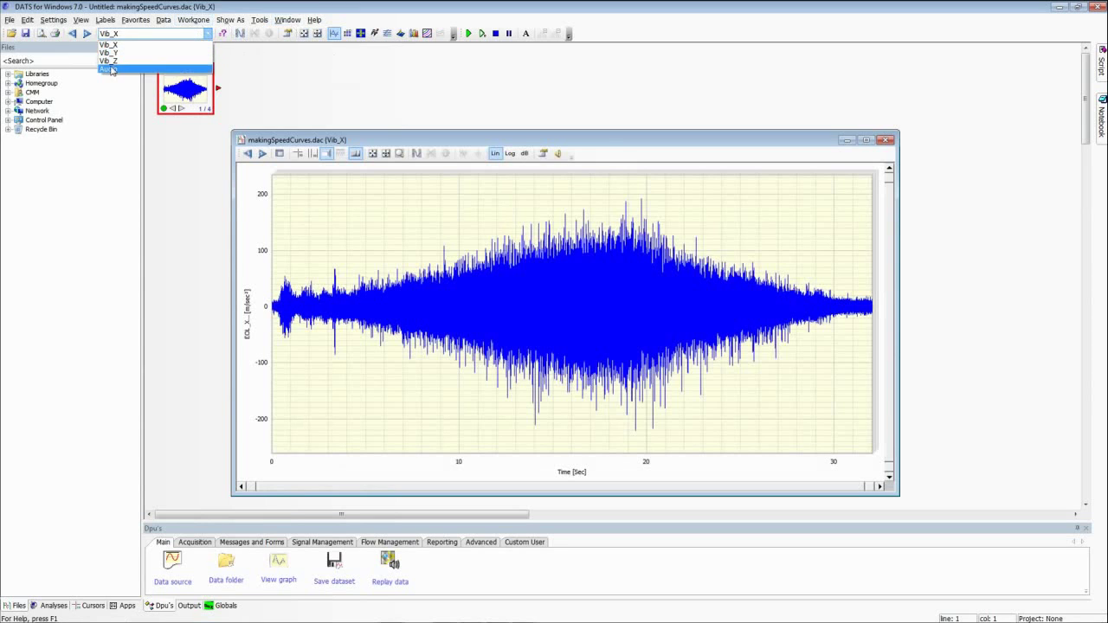
click(208, 33)
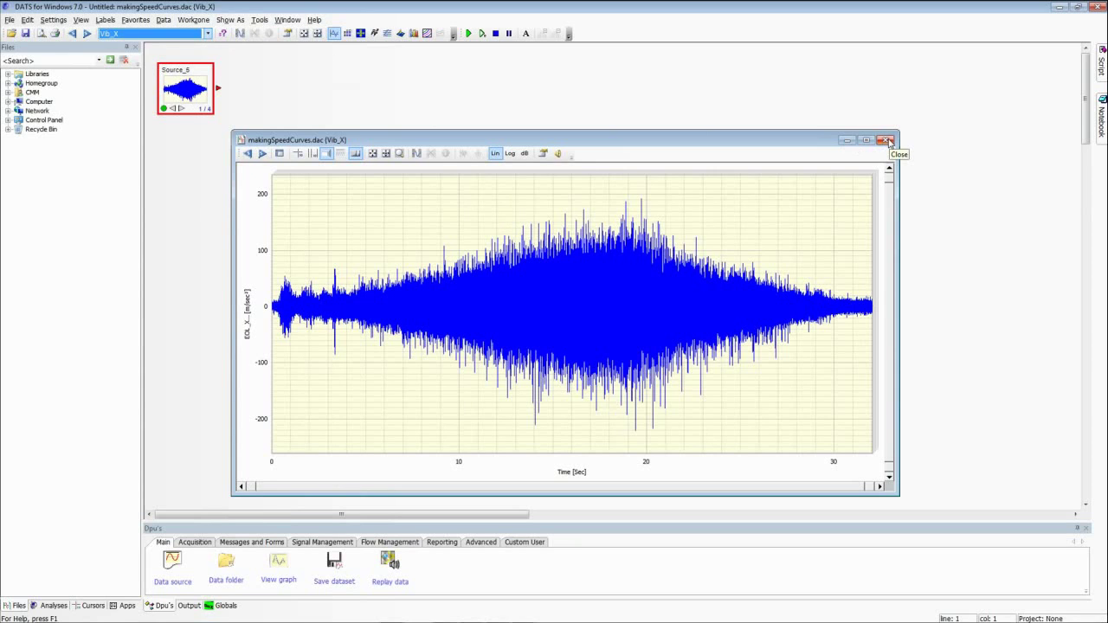
click(887, 142)
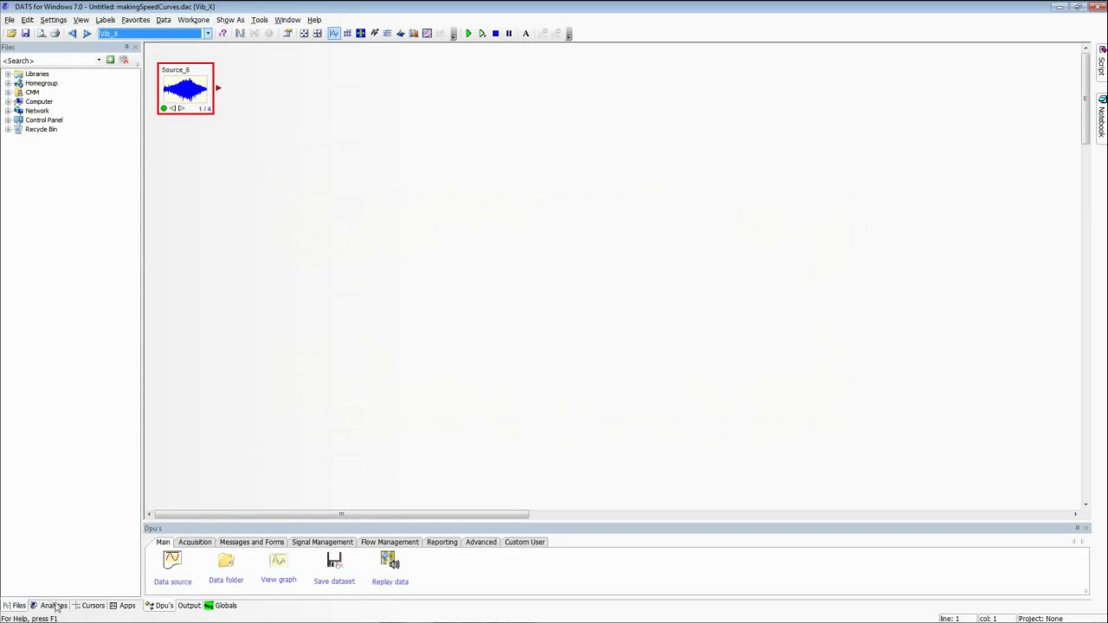
click(56, 606)
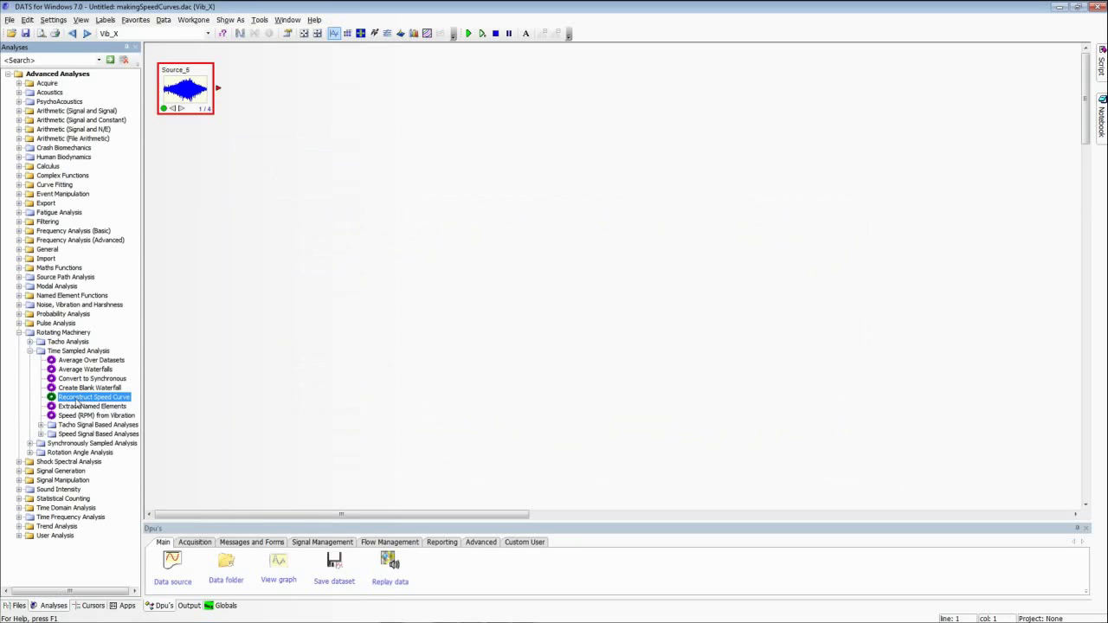
- Connect Source_6 to a new Reconstruct Speed Curve node and view its Order 2, 5.0%, 5000 rpm settings
drag(76, 402, 346, 93)
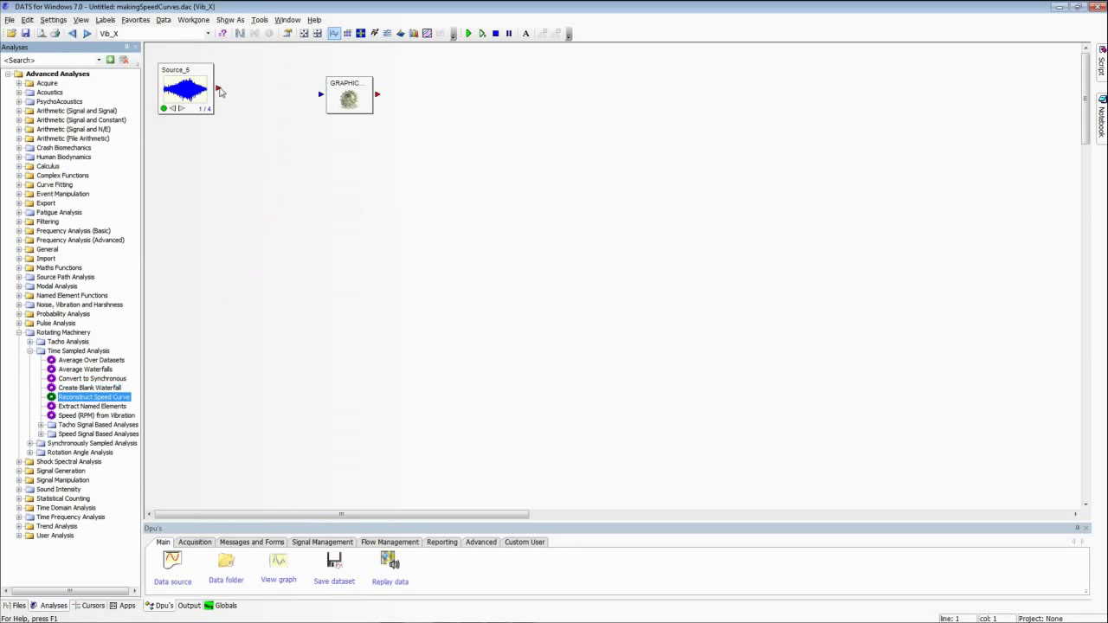
drag(219, 89, 318, 97)
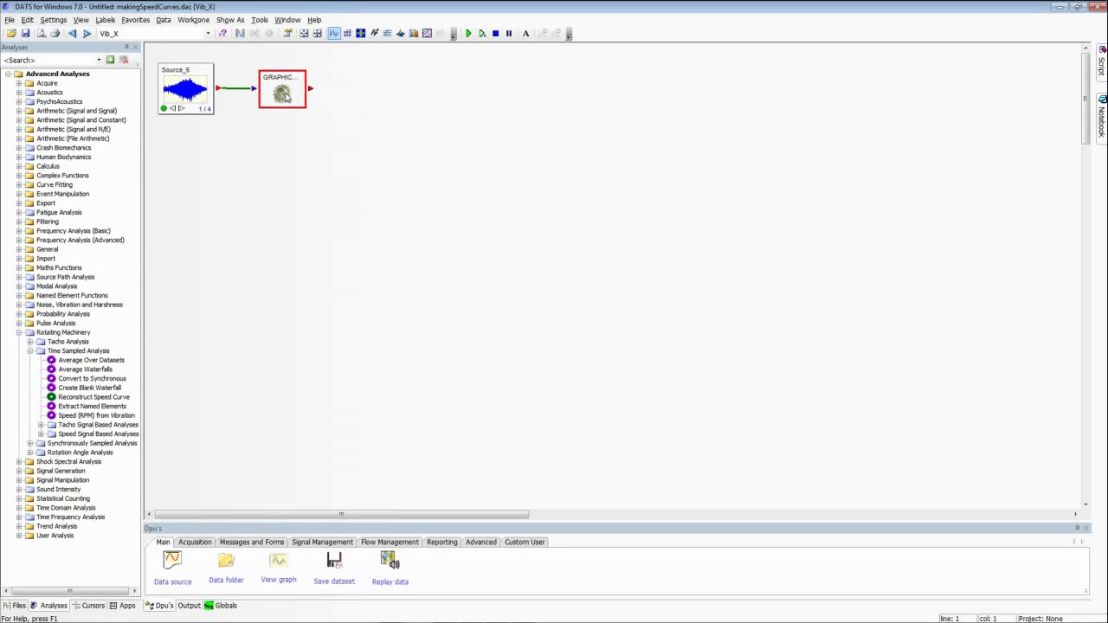
double_click(281, 94)
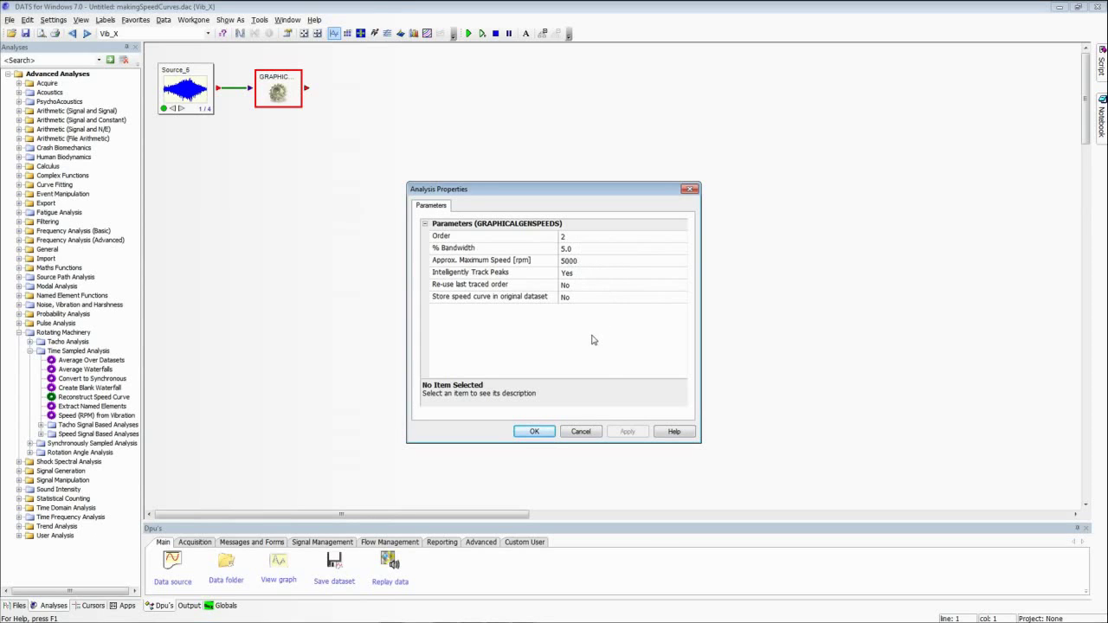
- Accept the speed-curve parameters and wire the reconstruction output into a new View_2 graph node
click(533, 432)
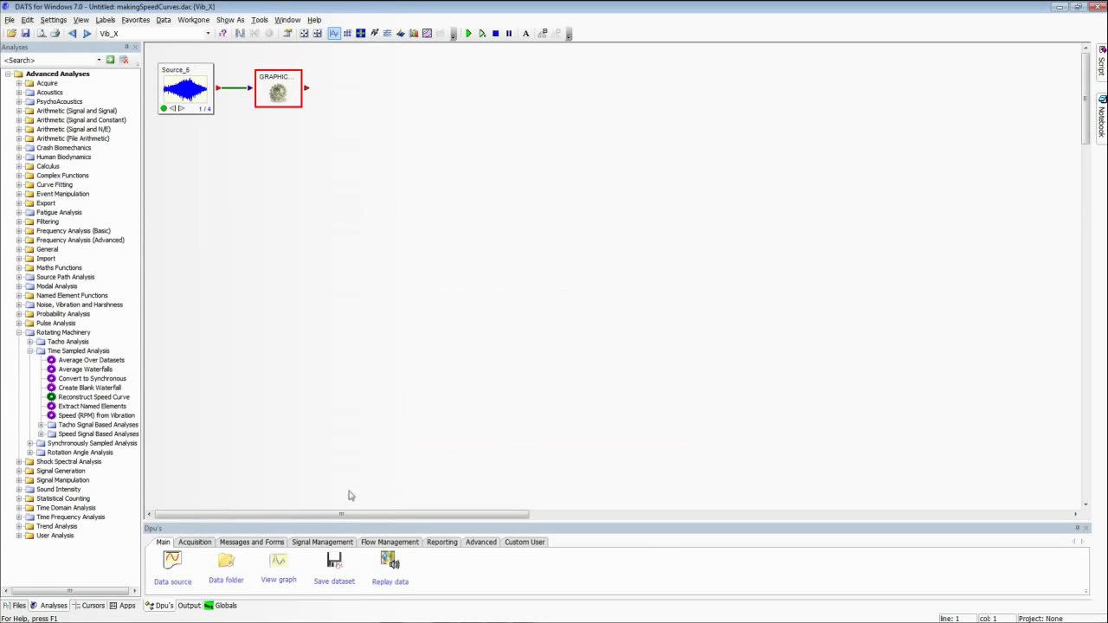
drag(278, 565, 393, 83)
drag(309, 92, 368, 100)
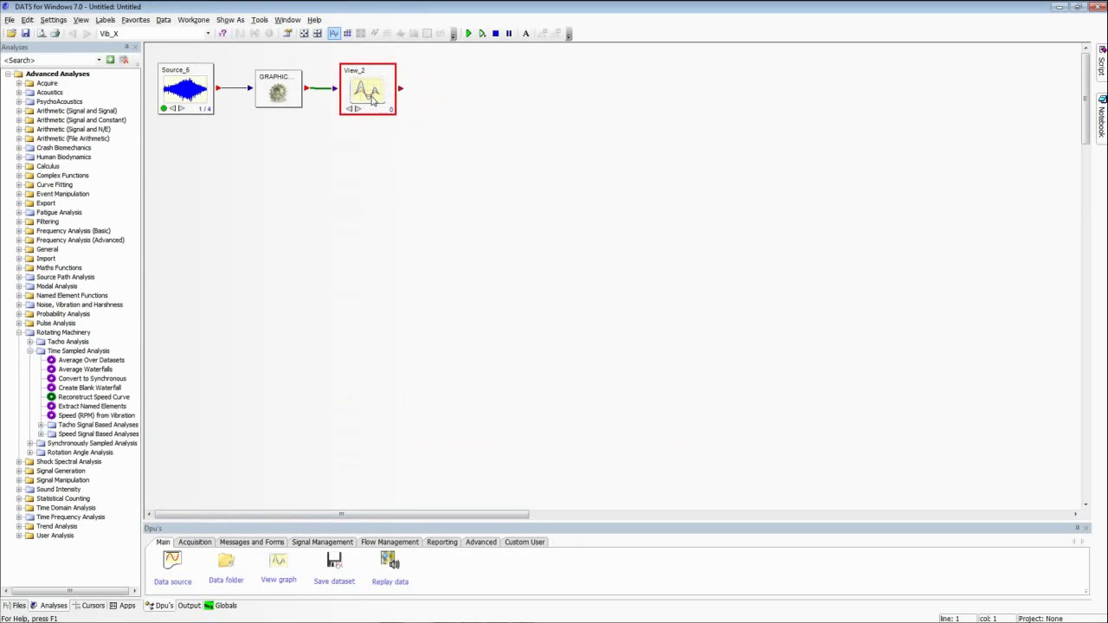
- Run the worksheet and zoom into the spectrogram's frequency axis
click(469, 33)
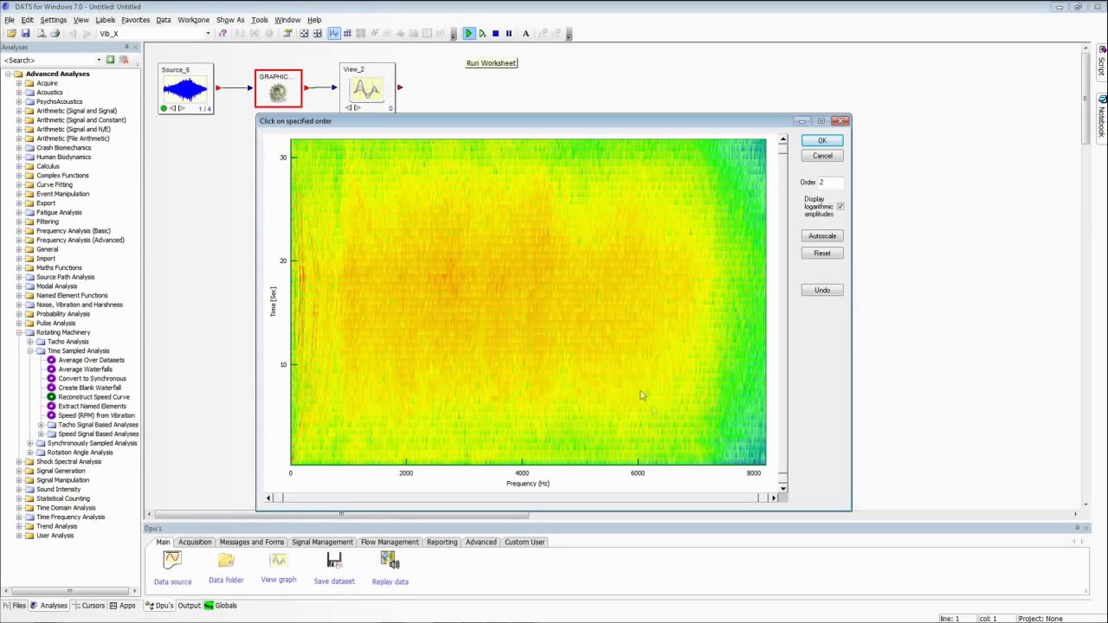
drag(762, 499, 332, 497)
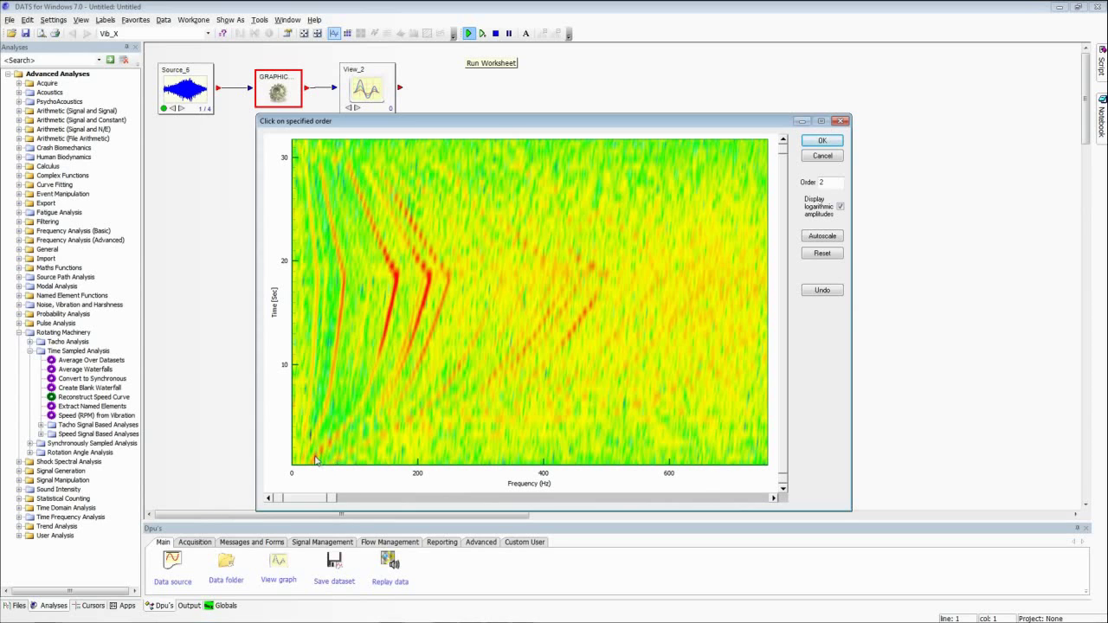
drag(330, 499, 317, 502)
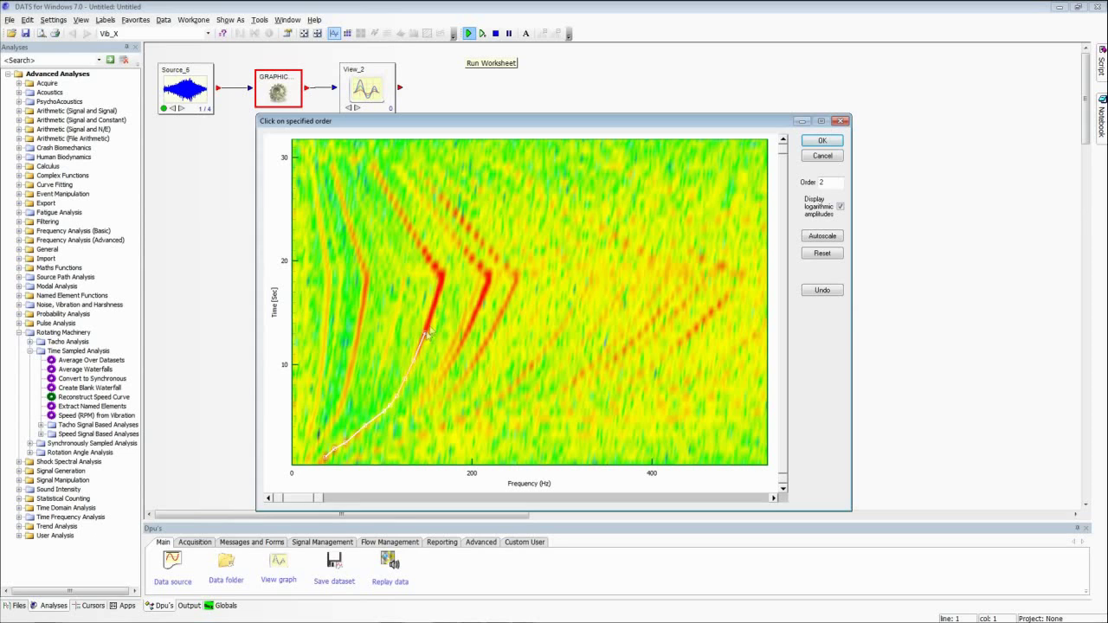
- Trace the order 2 line with six points up to about 30 seconds and accept it
click(436, 308)
click(440, 273)
click(428, 259)
click(418, 242)
click(401, 210)
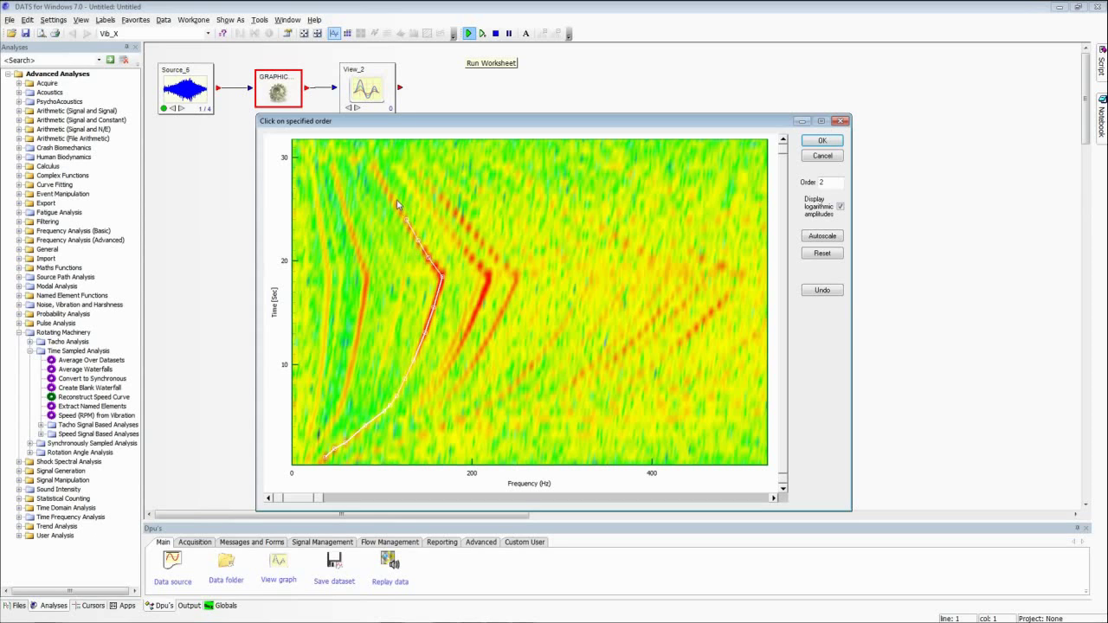
click(372, 162)
click(822, 141)
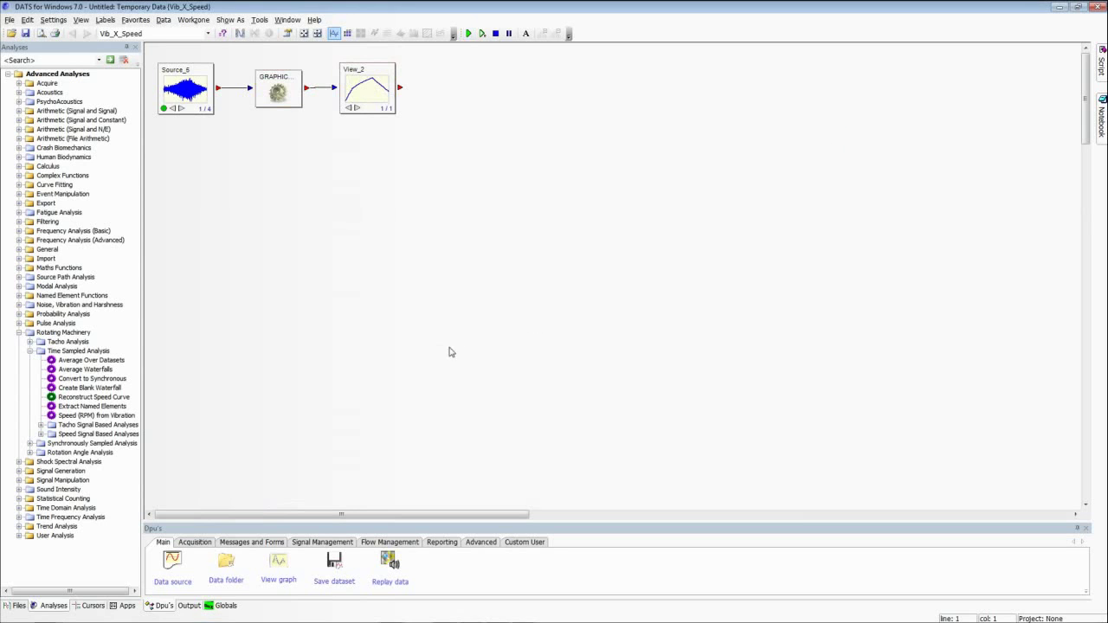
- Open View_2's Vib_X_Speed graph and move its window so the worksheet nodes stay visible
double_click(368, 88)
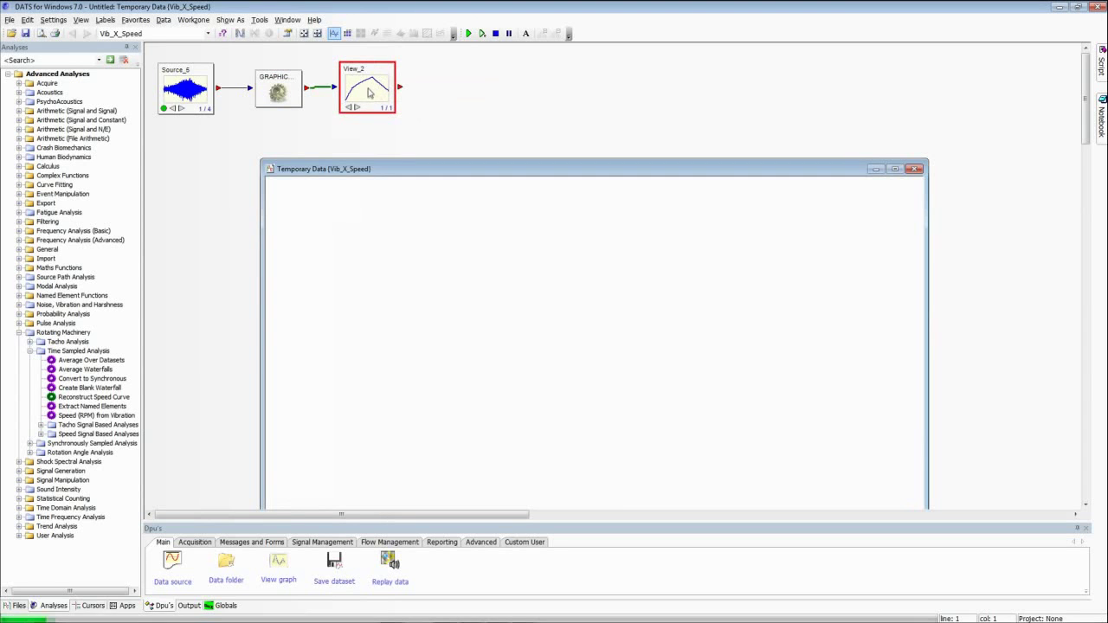
drag(530, 172, 494, 79)
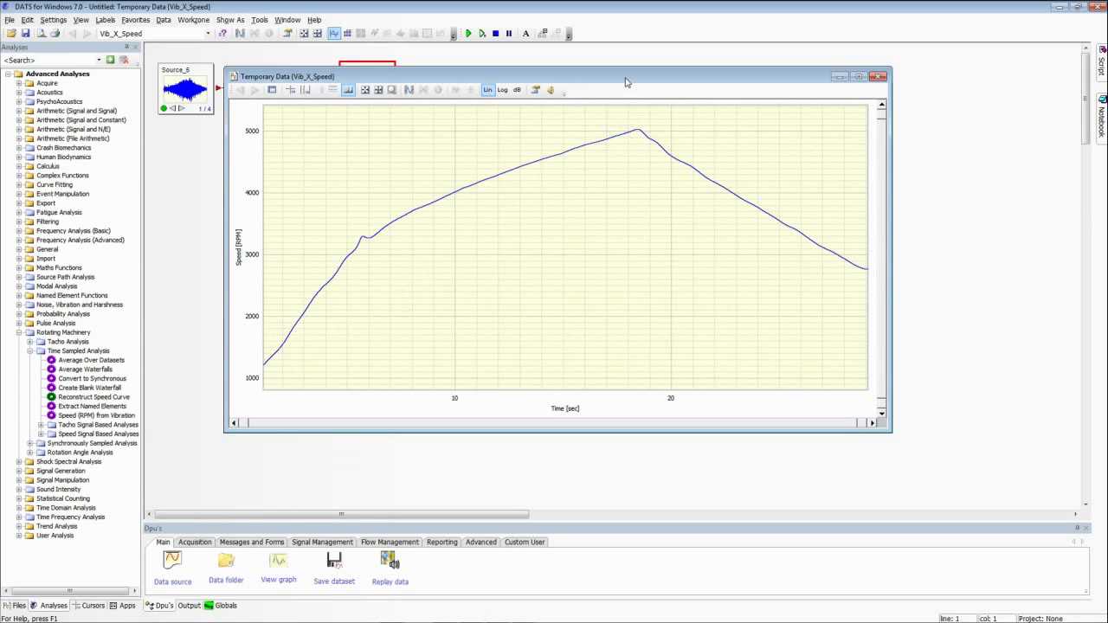
drag(627, 82, 756, 89)
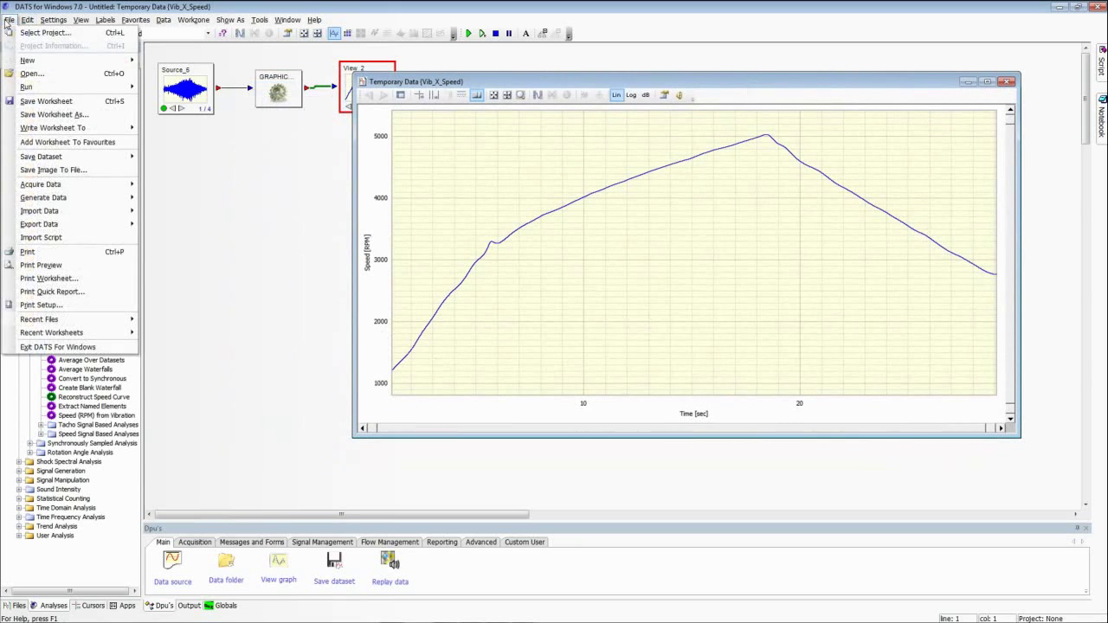
- Load speedCurve.dac and overlay its measured speed curve on the generated Vib_X_Speed plot
mouse_move(62, 328)
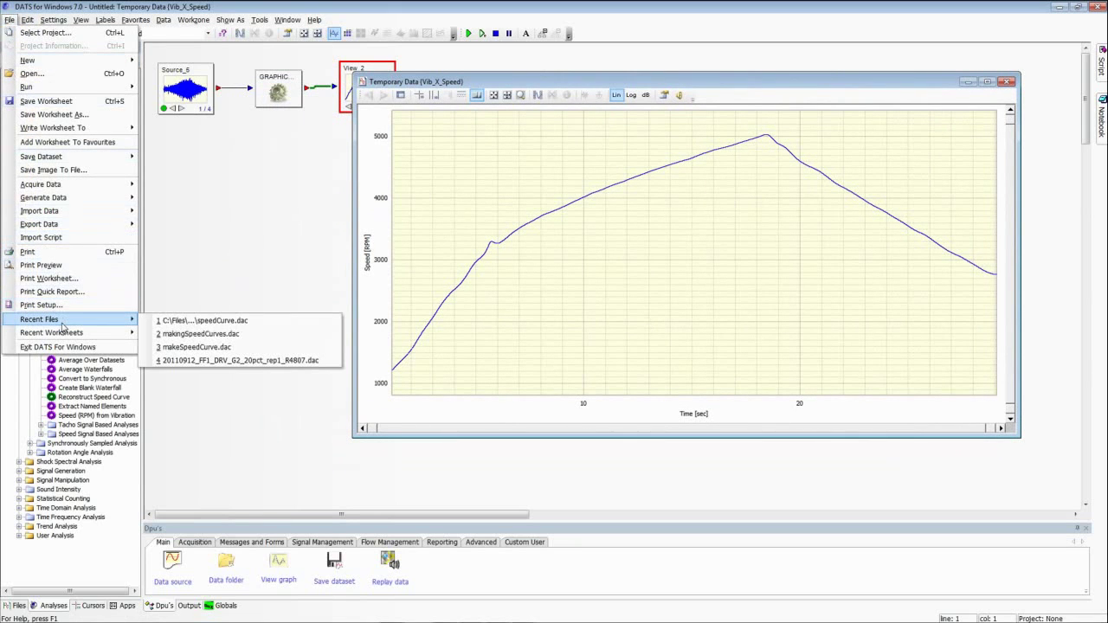
click(215, 321)
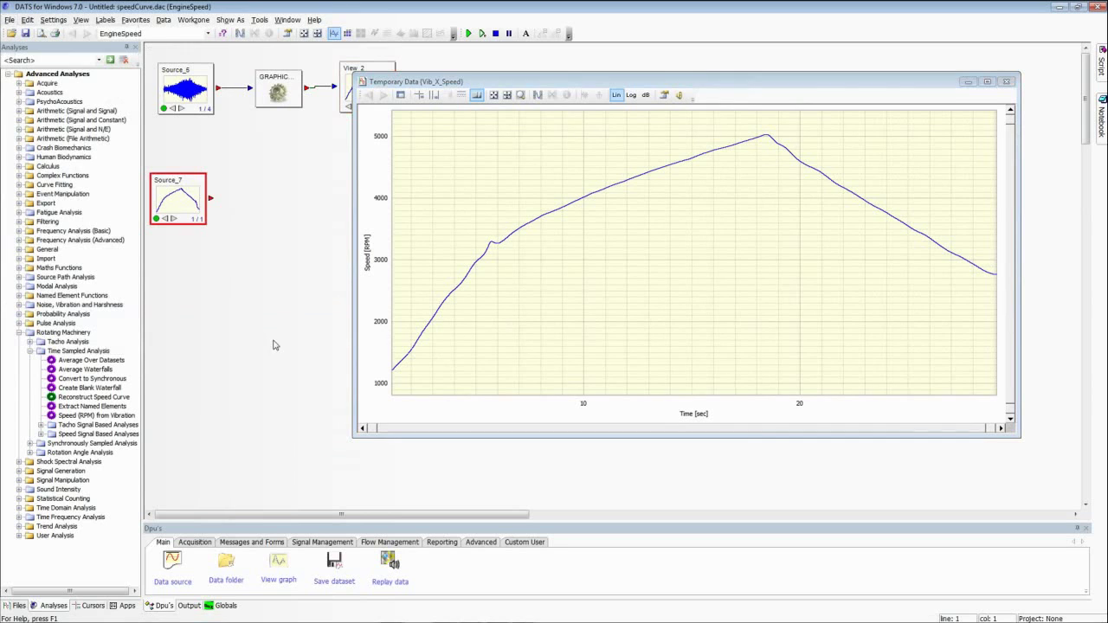
double_click(179, 205)
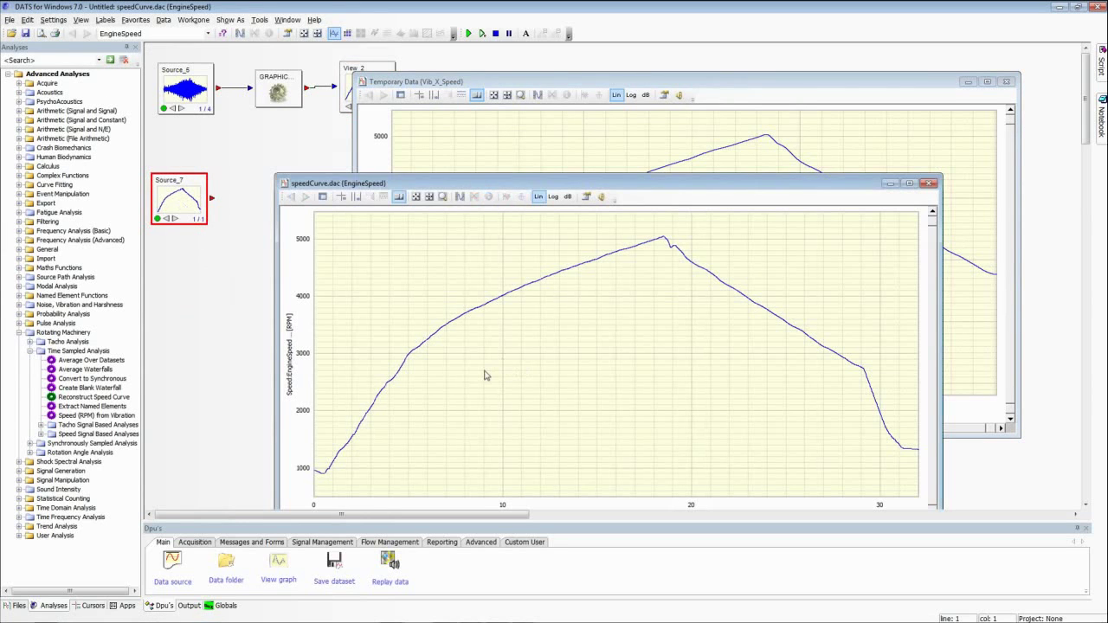
mouse_move(519, 234)
mouse_down()
mouse_move(524, 156)
mouse_move(578, 151)
mouse_up()
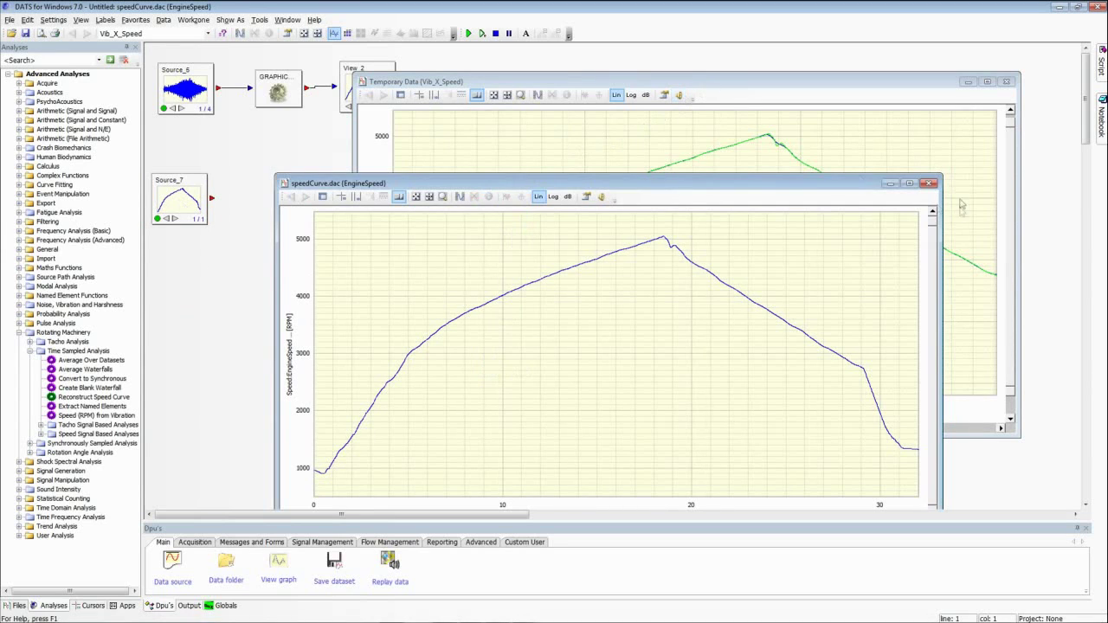
click(928, 183)
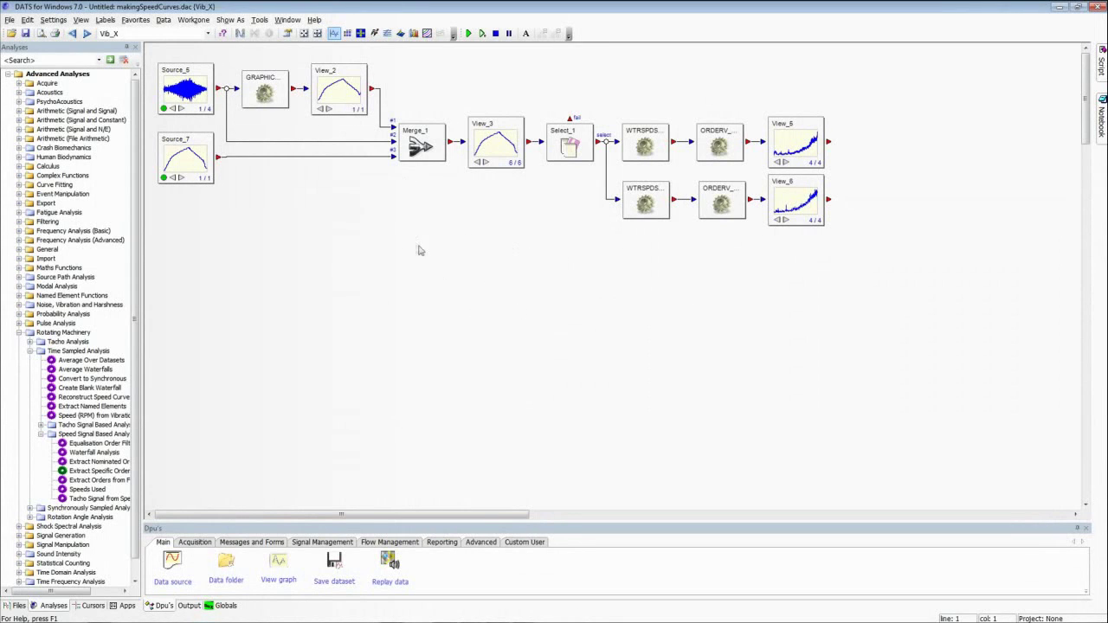
click(193, 94)
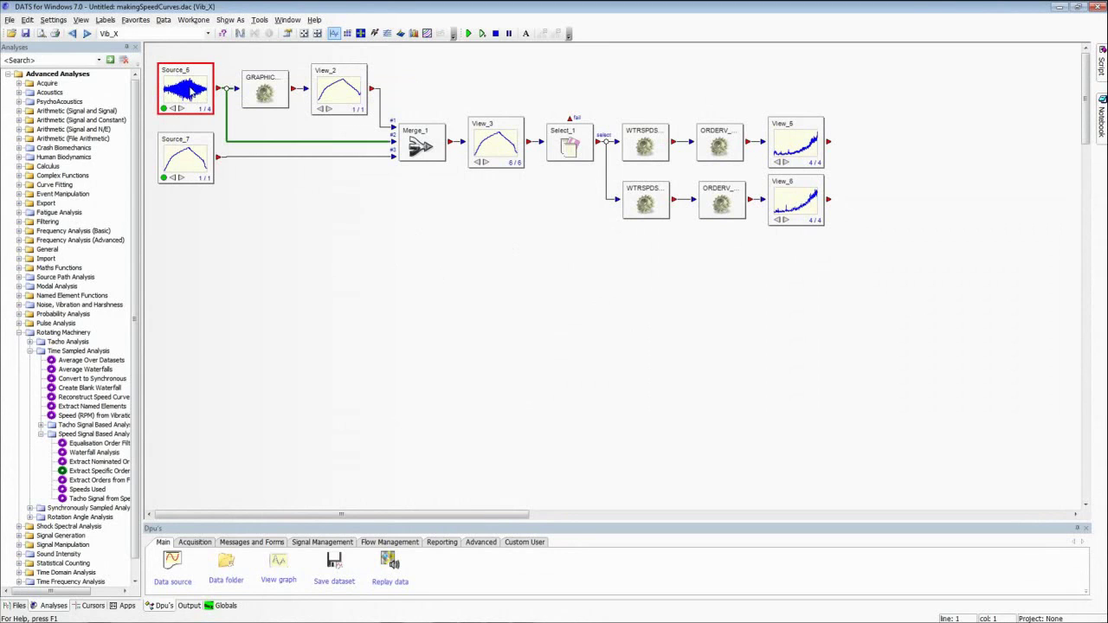
click(189, 165)
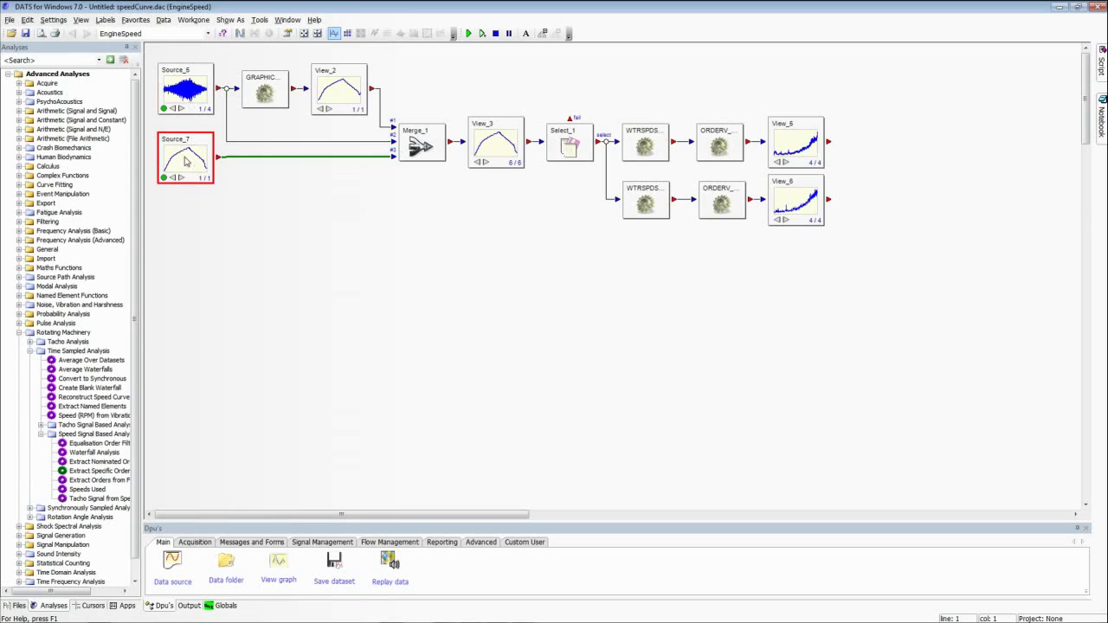
click(340, 102)
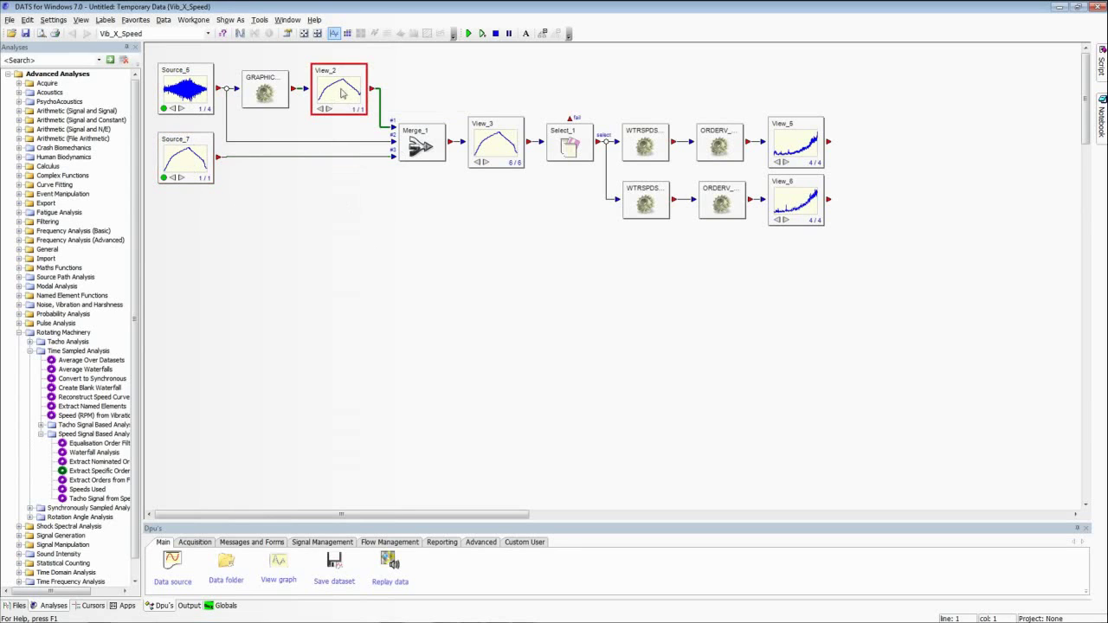
double_click(496, 150)
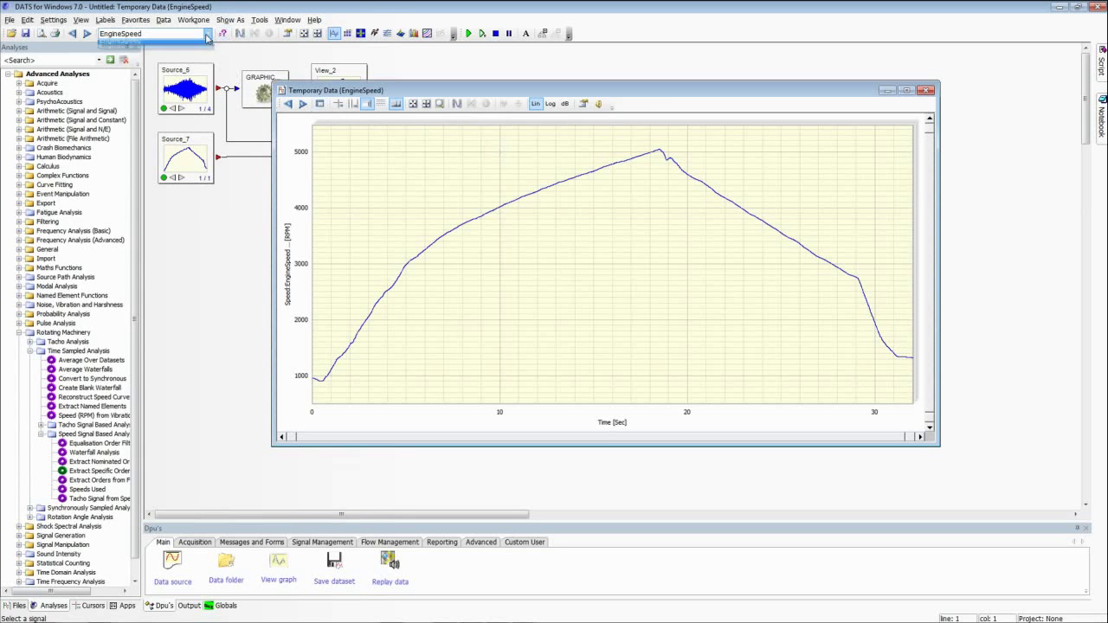
click(207, 33)
click(118, 54)
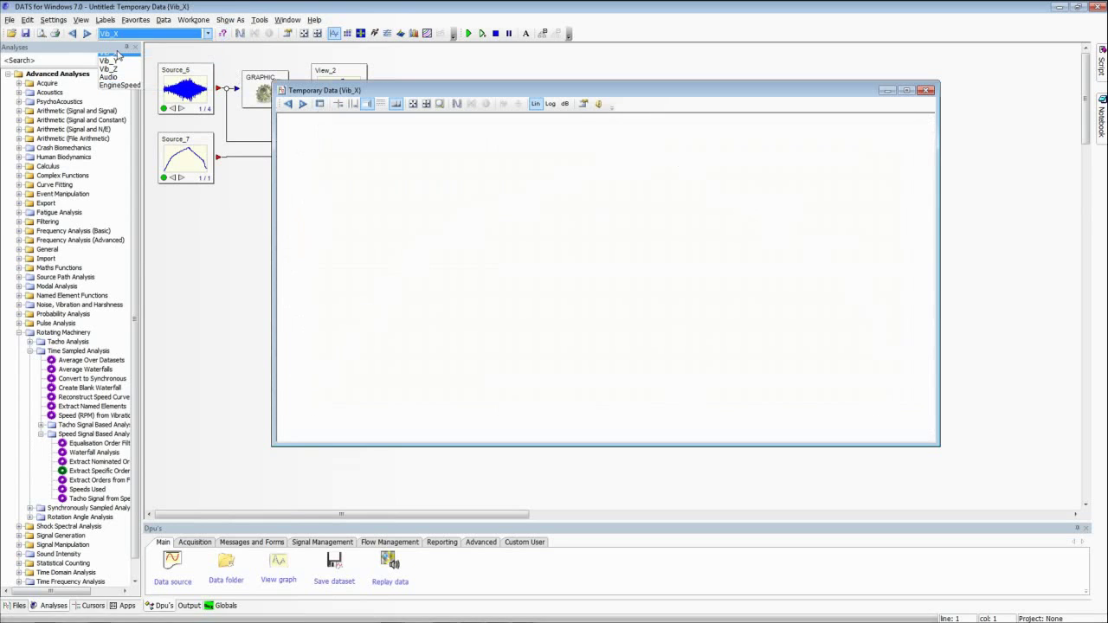
click(208, 33)
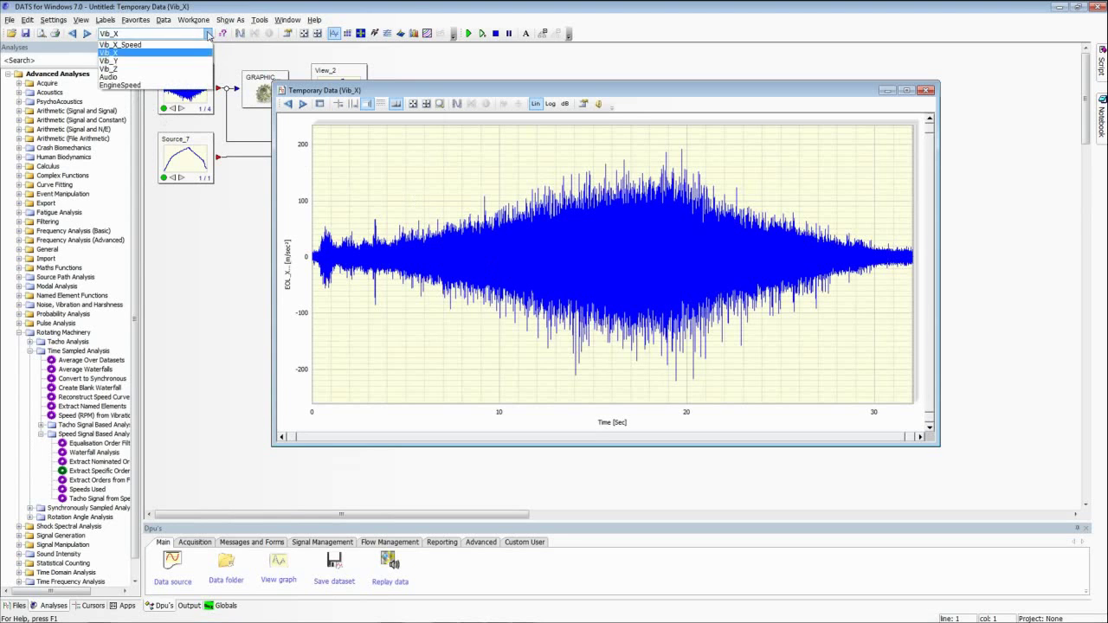
click(137, 46)
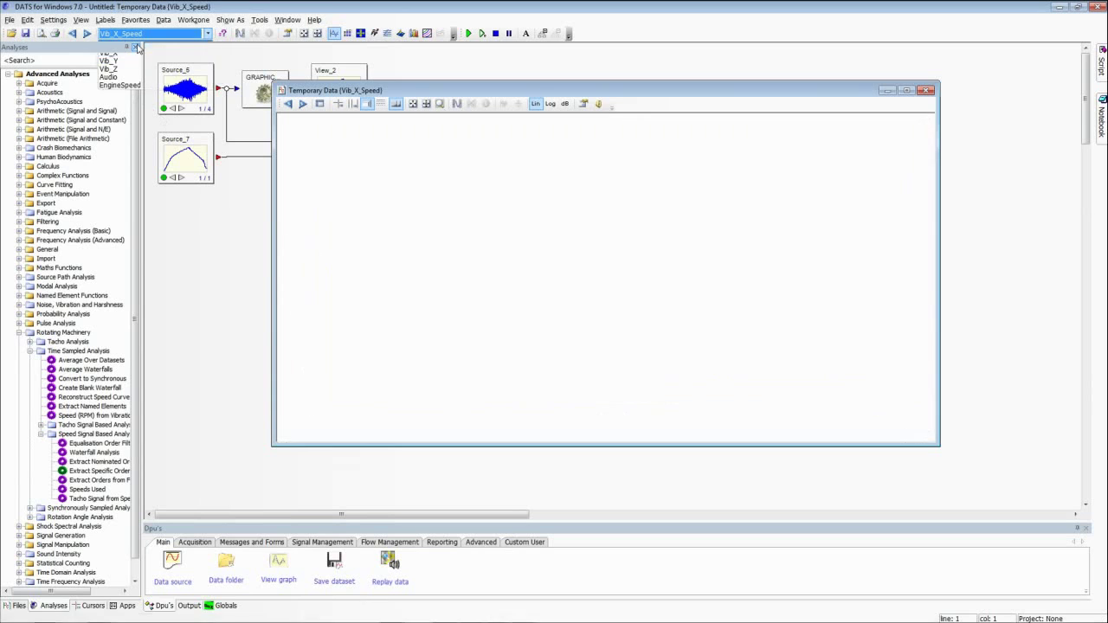
click(208, 34)
click(126, 87)
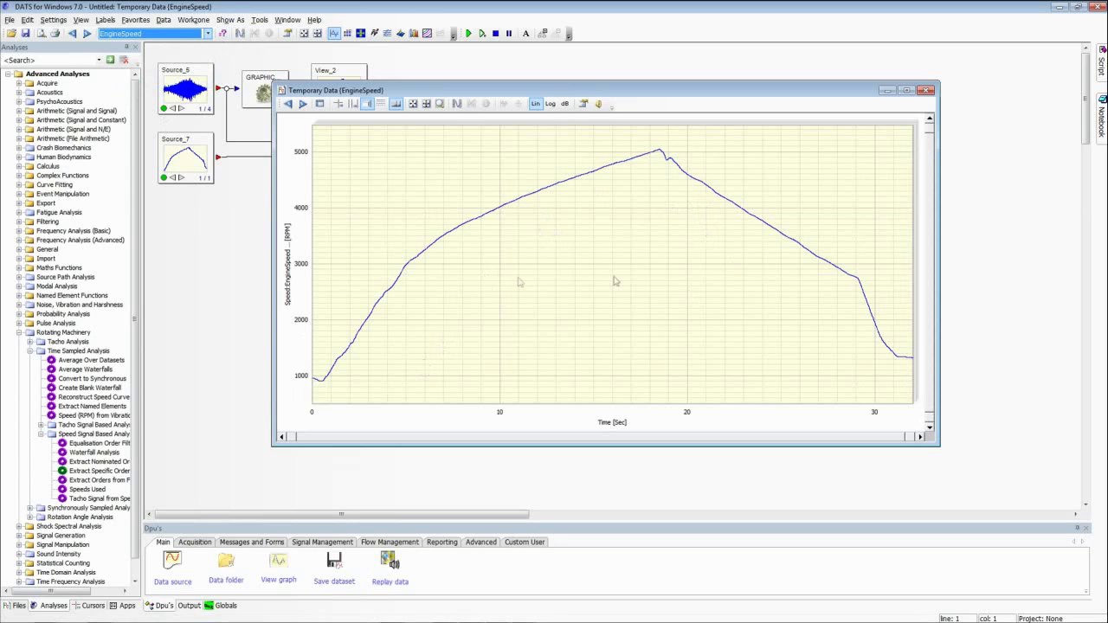
click(926, 89)
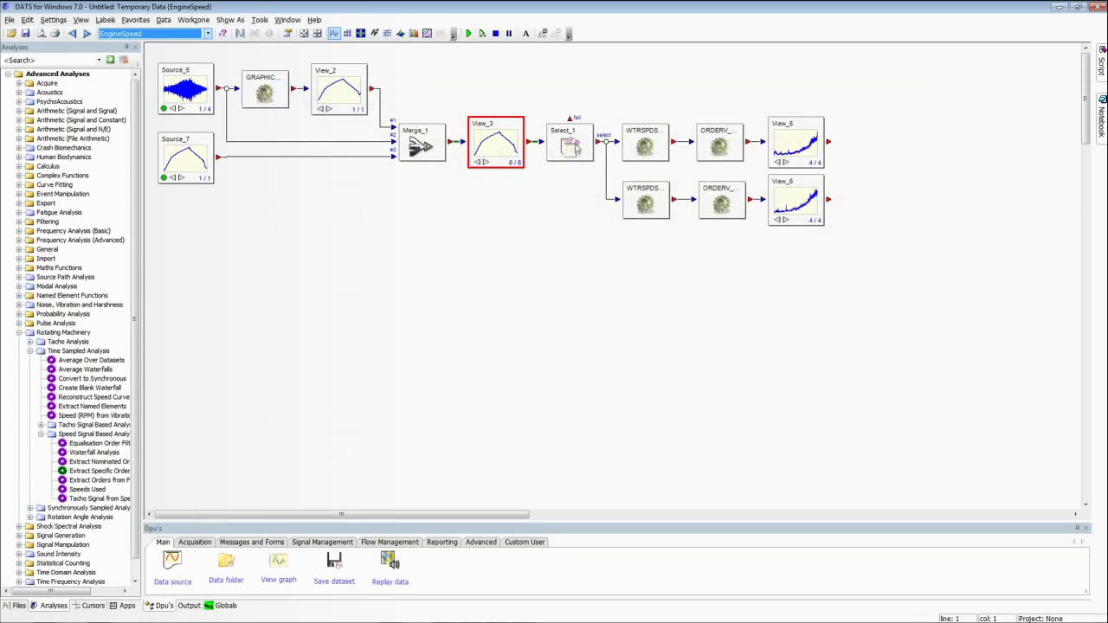
double_click(570, 147)
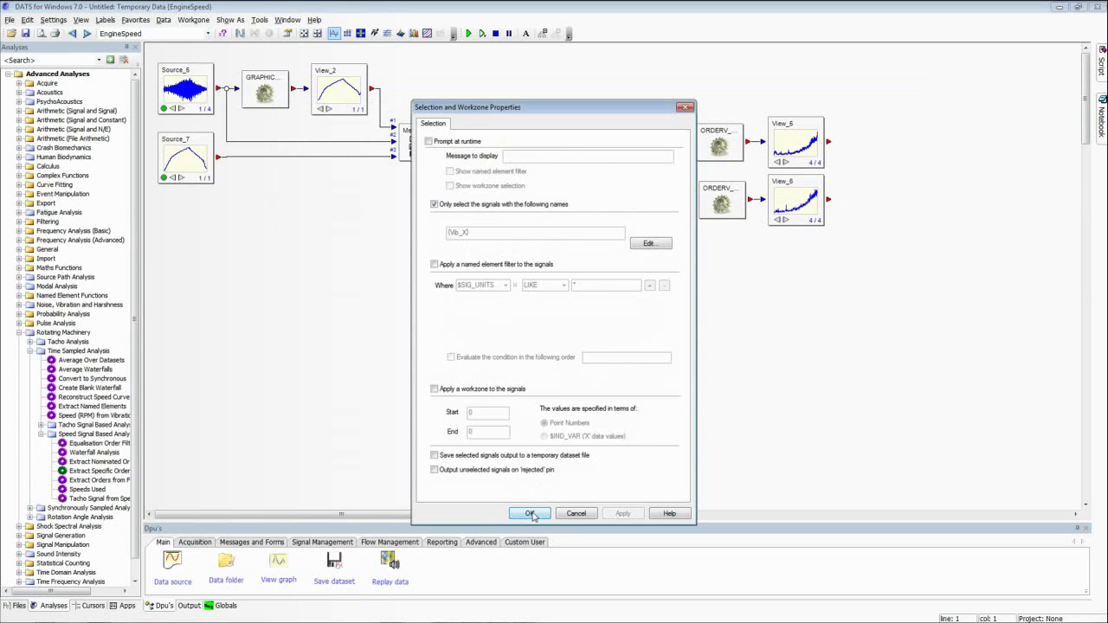
click(568, 515)
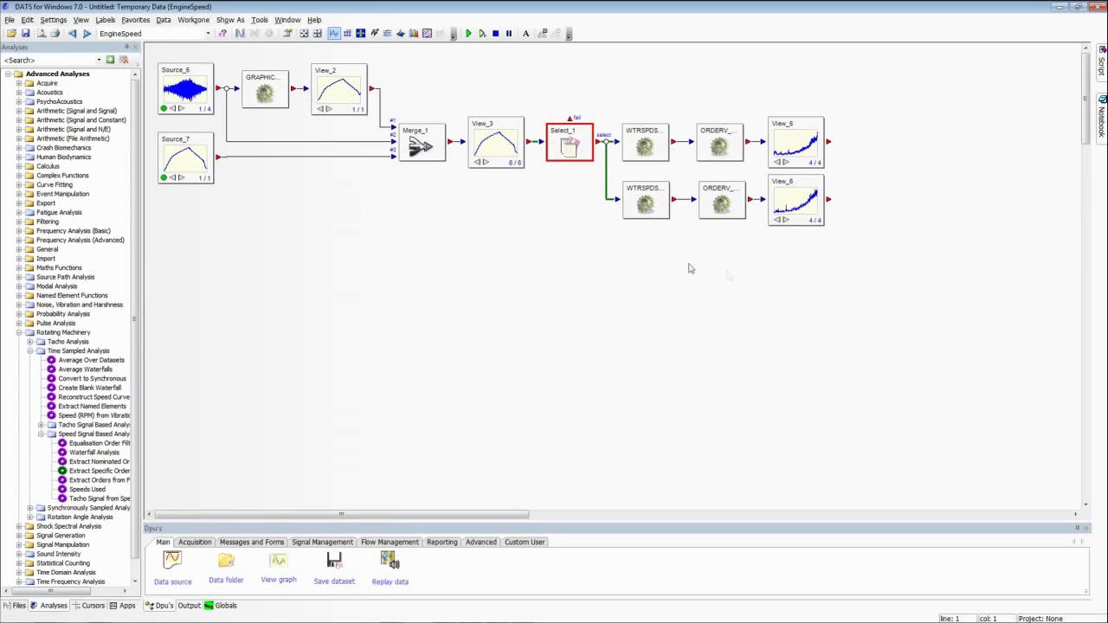
- Open View_5's Vib_X_Overall plot comparing overall RMS versus speed for measured and generated curves
double_click(802, 144)
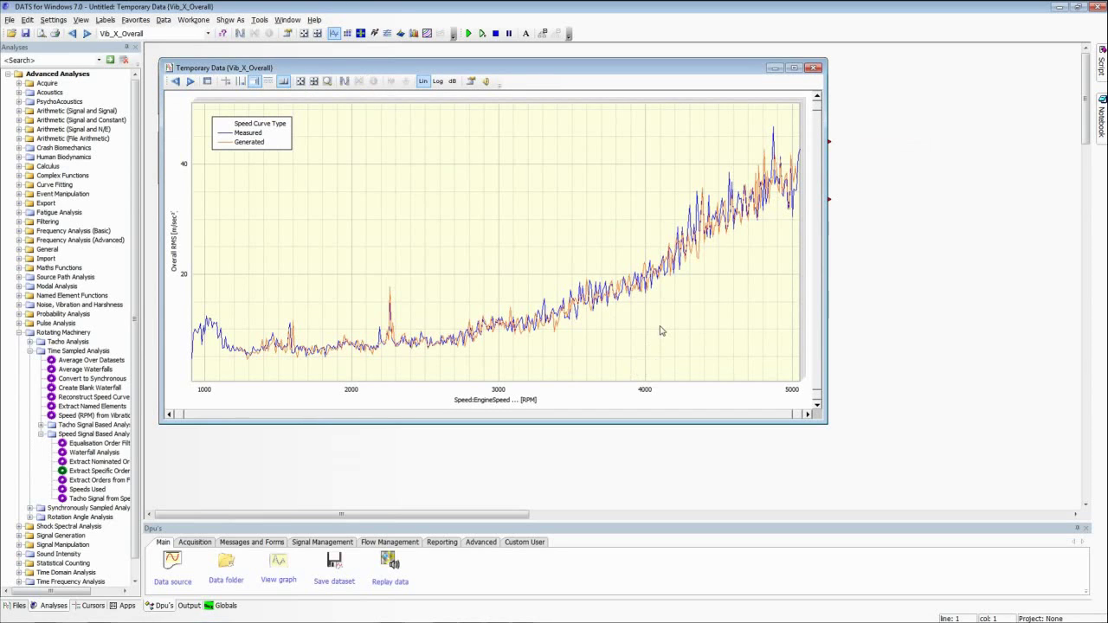